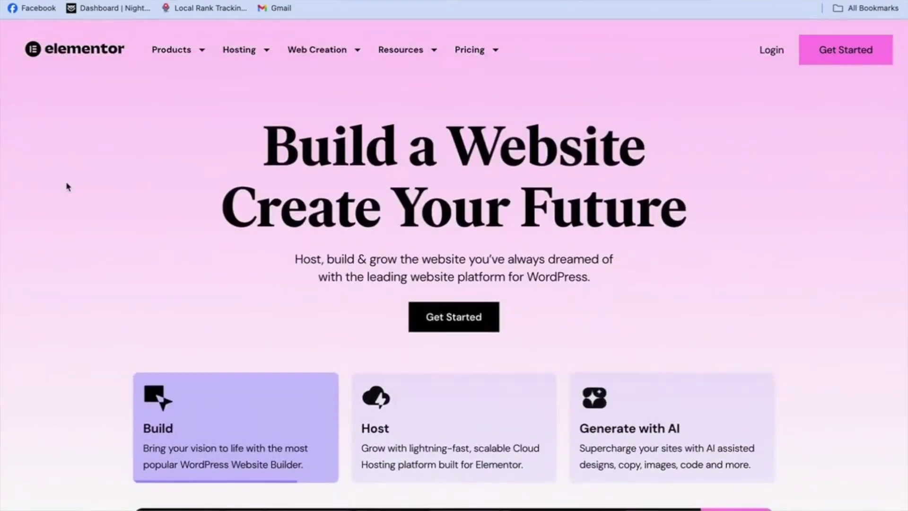
# - Scroll further down the Elementor.com home page to the editor demo
pyautogui.scroll(-5, 66, 186)
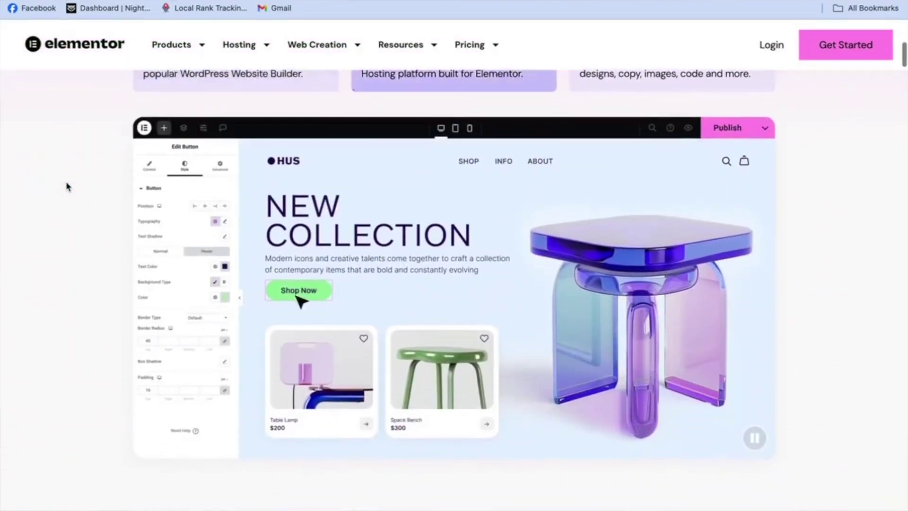
pyautogui.scroll(-4, 66, 186)
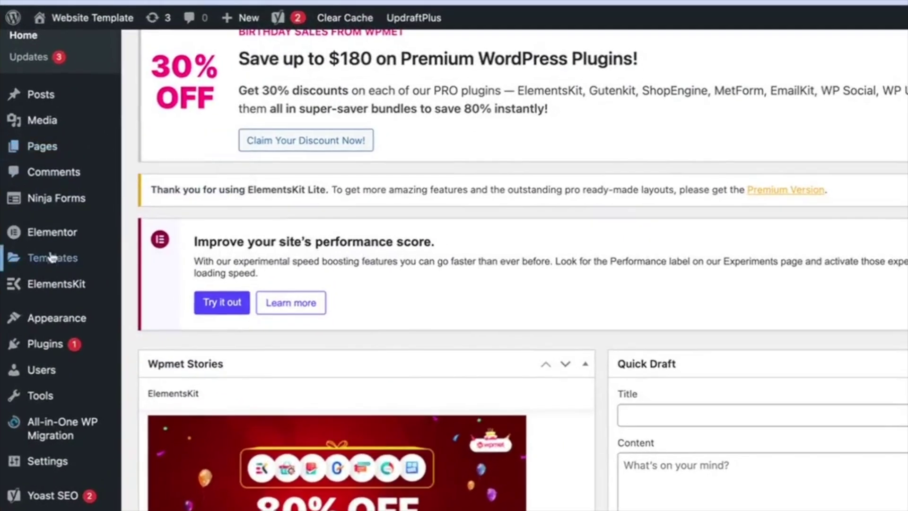
# - Open the installed themes list under Appearance > Themes
pyautogui.moveTo(306, 245)
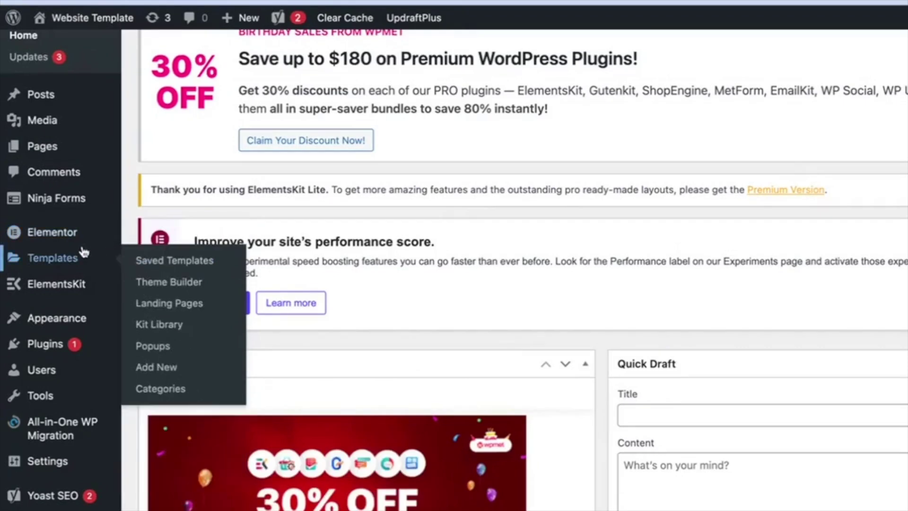
pyautogui.moveTo(71, 314)
pyautogui.click(178, 324)
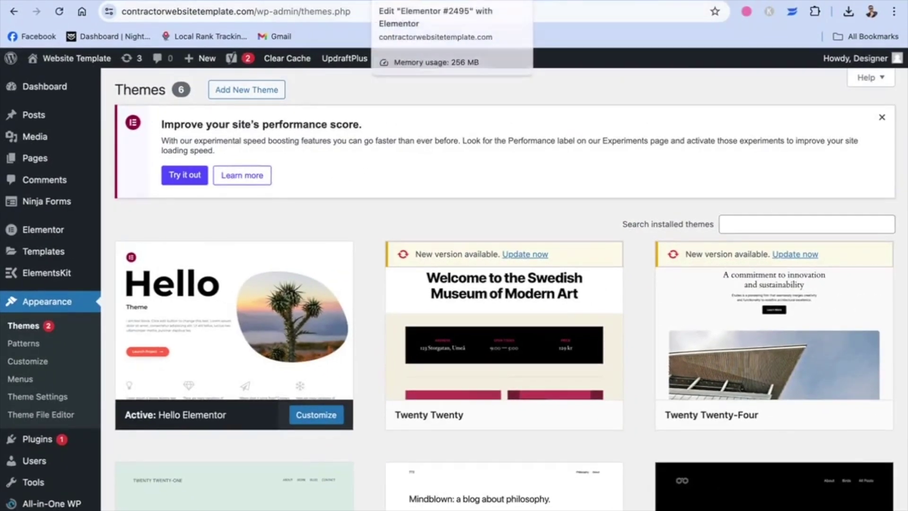
# - Create a new page from + New > Page, opening Elementor #2495 in the editor
pyautogui.moveTo(196, 71)
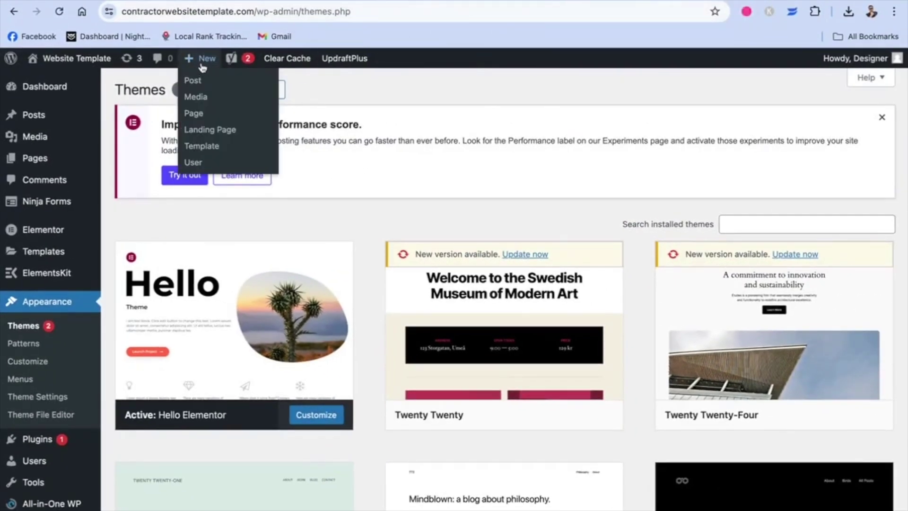
pyautogui.click(200, 115)
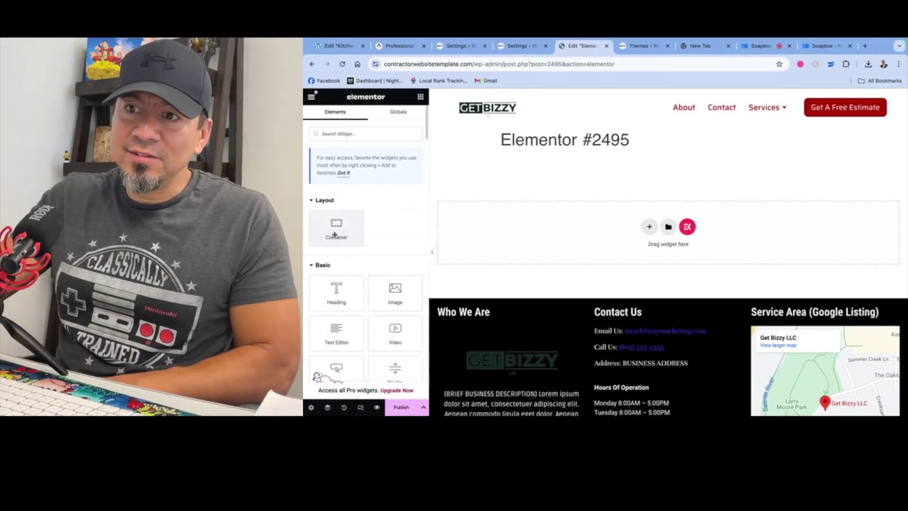
pyautogui.scroll(-4, 371, 235)
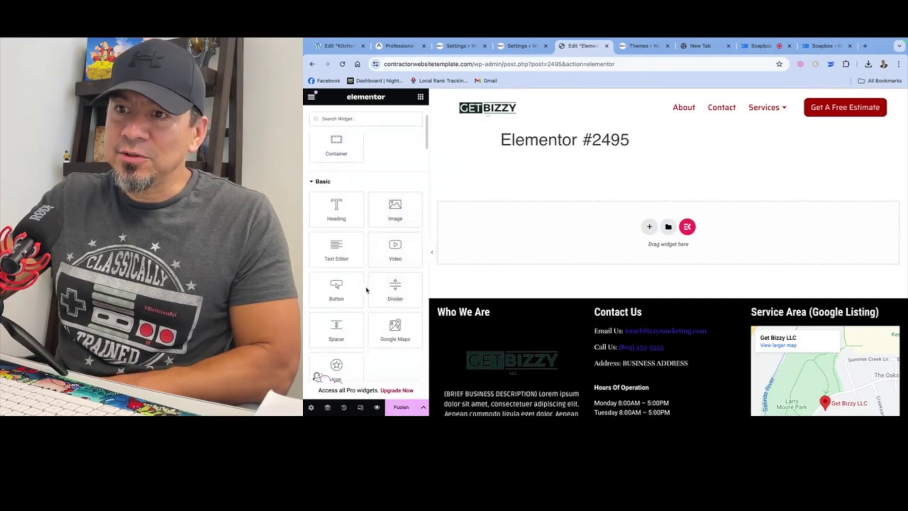
# - Browse the widget panel, then preview the Elementor #2495 page in a new tab
pyautogui.scroll(-4, 371, 269)
pyautogui.scroll(2, 379, 247)
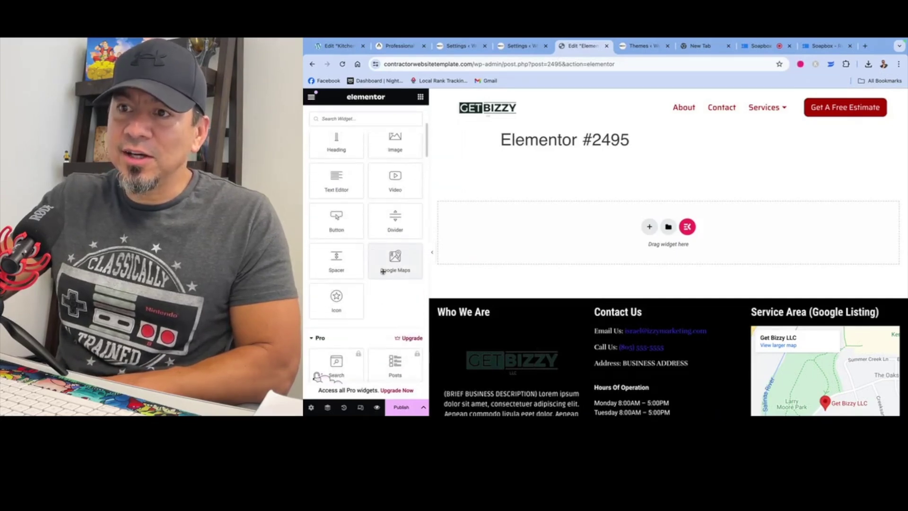
pyautogui.scroll(5, 380, 288)
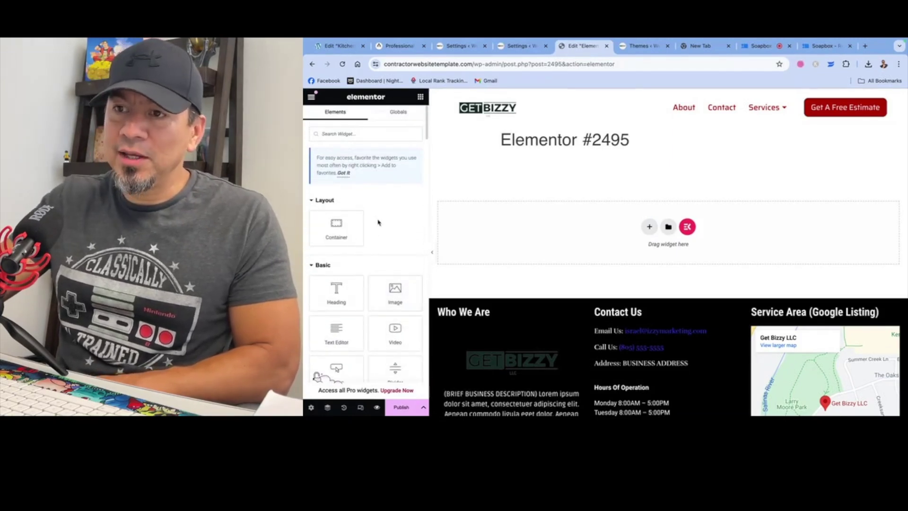
pyautogui.scroll(-2, 376, 221)
pyautogui.scroll(-2, 374, 221)
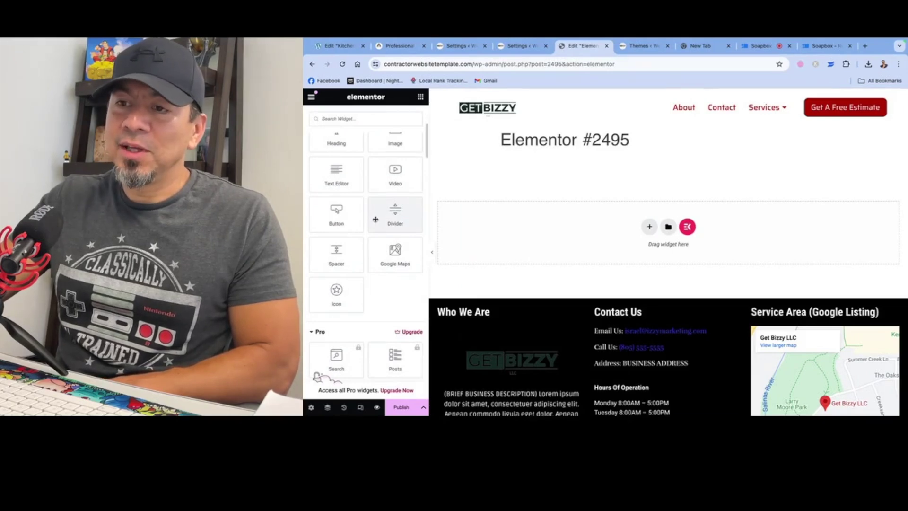
pyautogui.scroll(-2, 376, 220)
pyautogui.scroll(2, 377, 222)
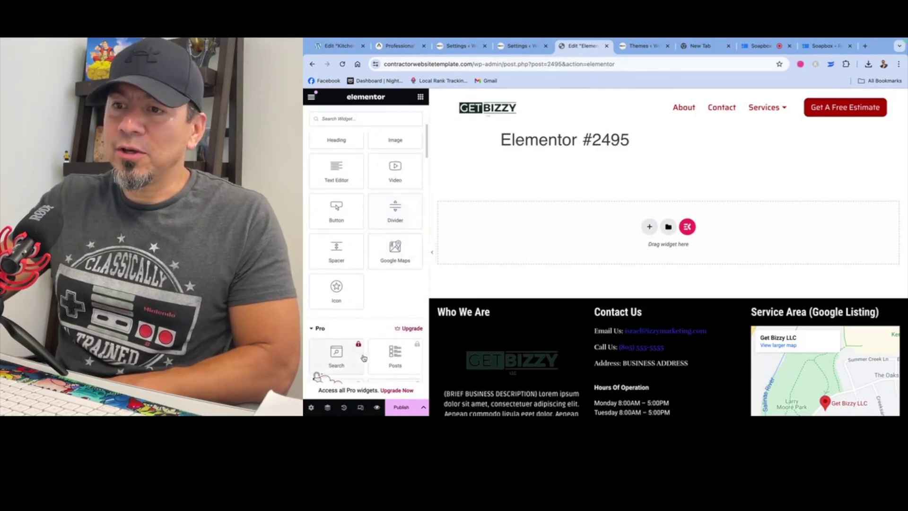
pyautogui.click(377, 408)
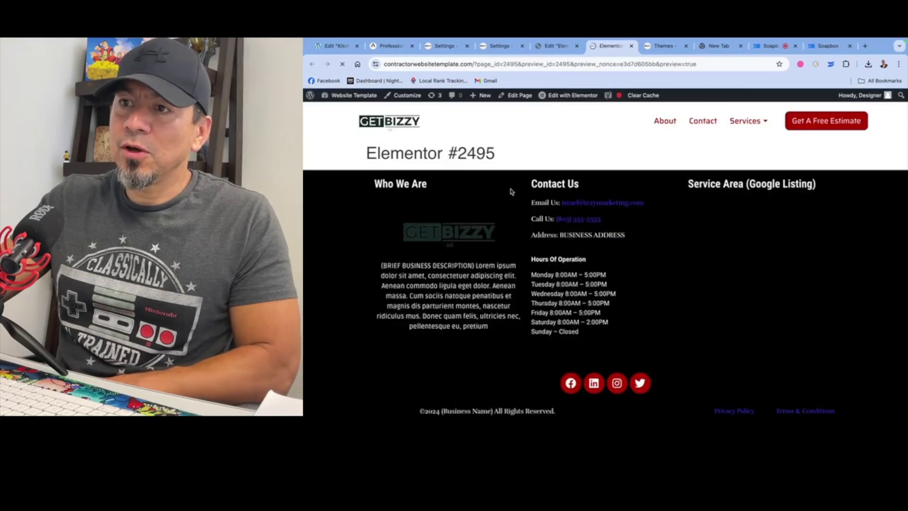
# - Go to the site dashboard and open Elementor's Experiments and Features settings
pyautogui.click(358, 100)
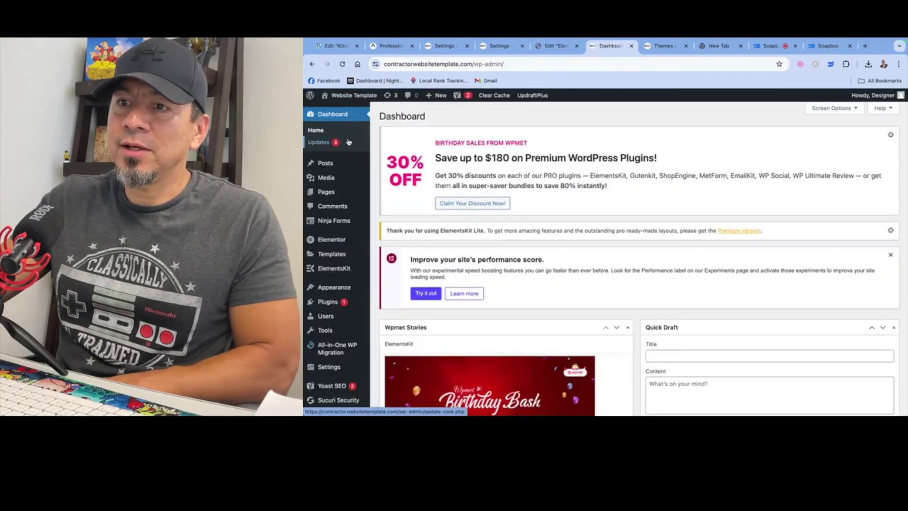
pyautogui.moveTo(341, 232)
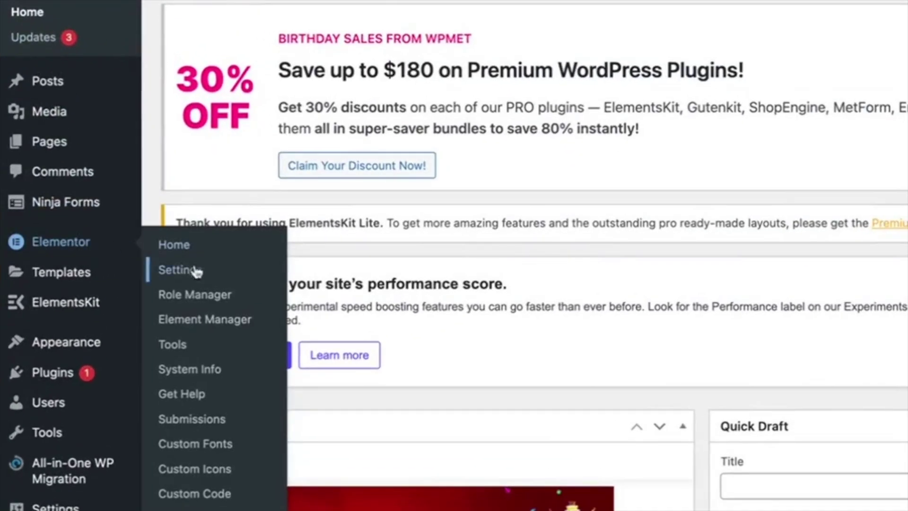
pyautogui.click(185, 270)
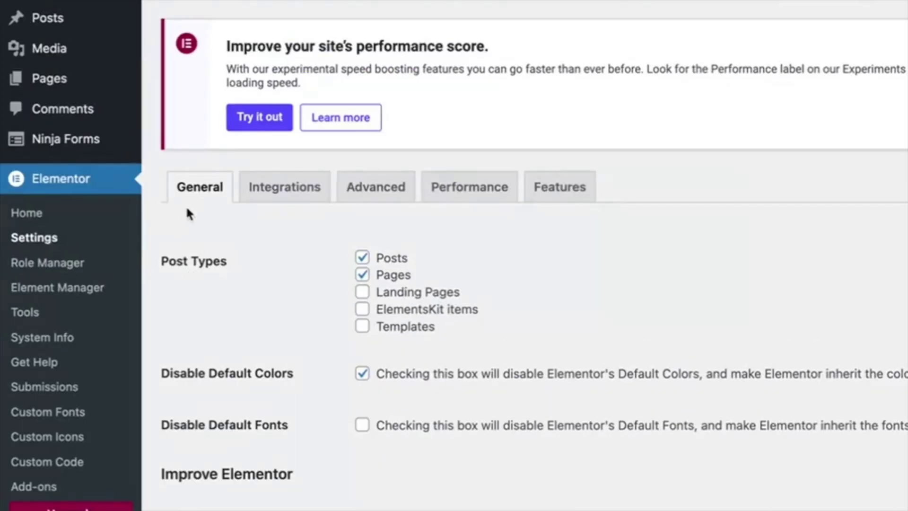
pyautogui.click(558, 194)
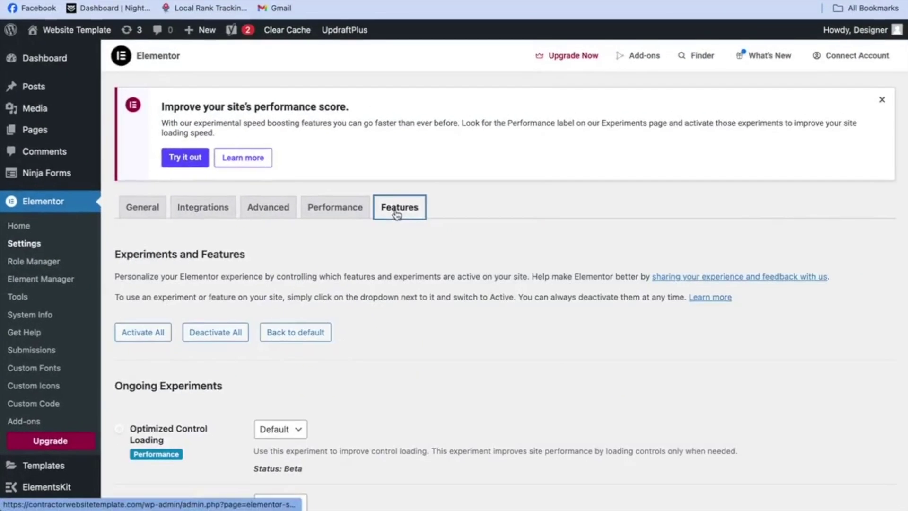
# - Set the Flexbox Container experiment to Inactive and confirm the change
pyautogui.scroll(-8, 233, 236)
pyautogui.scroll(-10, 233, 236)
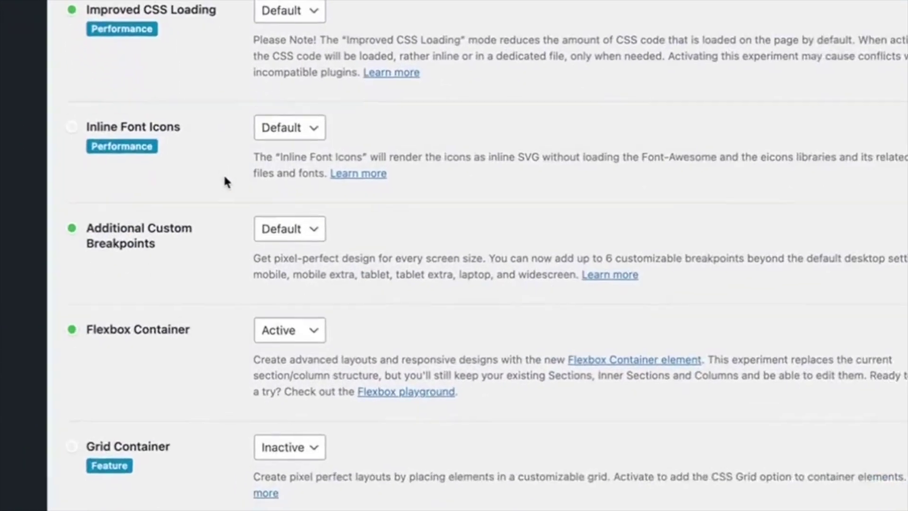
pyautogui.scroll(-2, 226, 181)
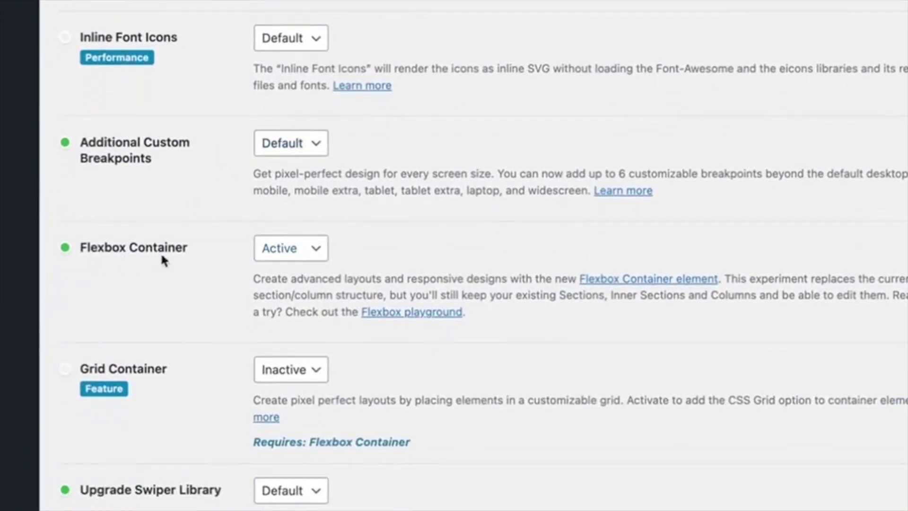
pyautogui.click(308, 259)
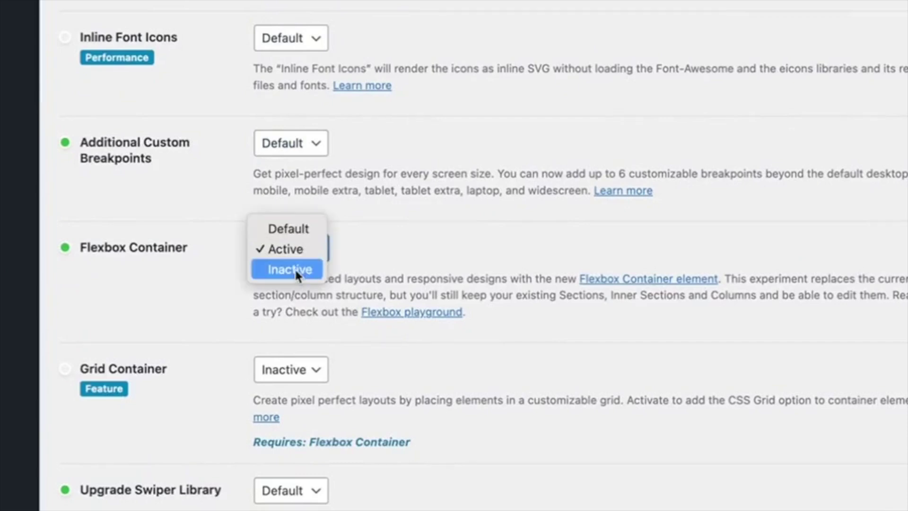
pyautogui.click(296, 271)
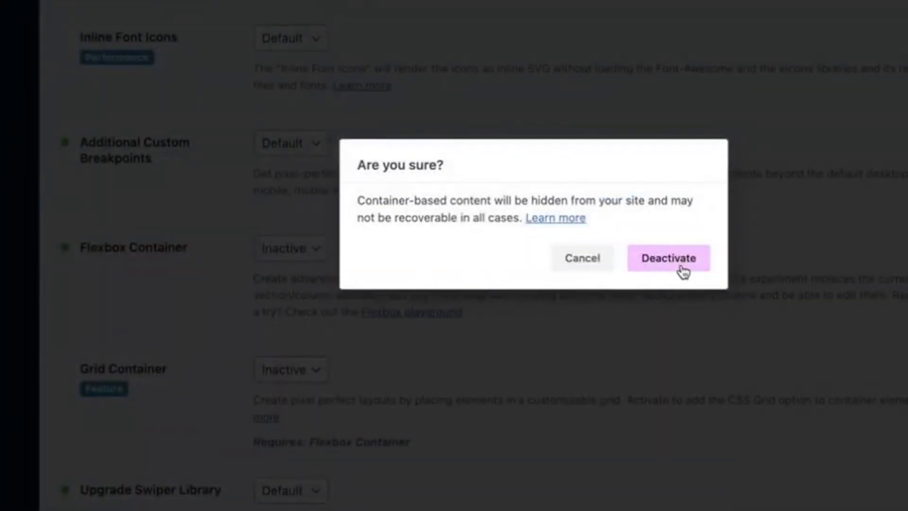
pyautogui.click(679, 263)
pyautogui.scroll(-15, 376, 299)
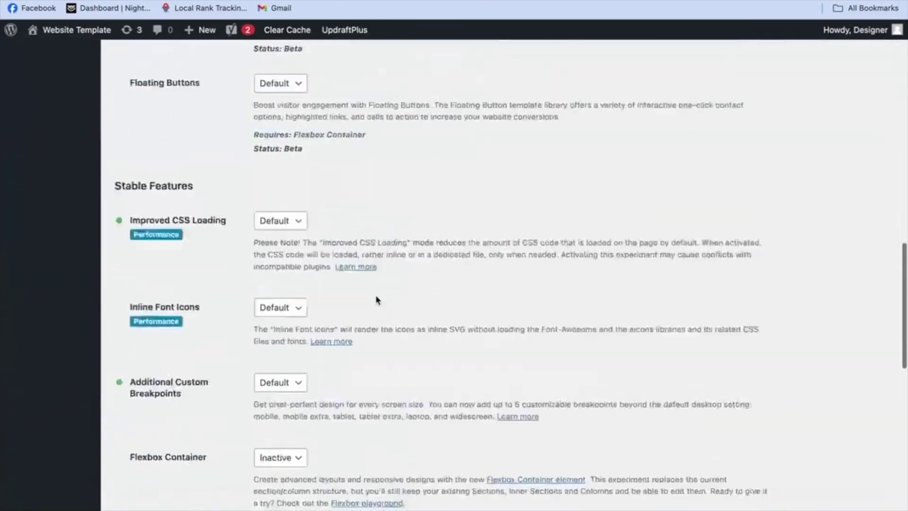
pyautogui.scroll(-8, 376, 299)
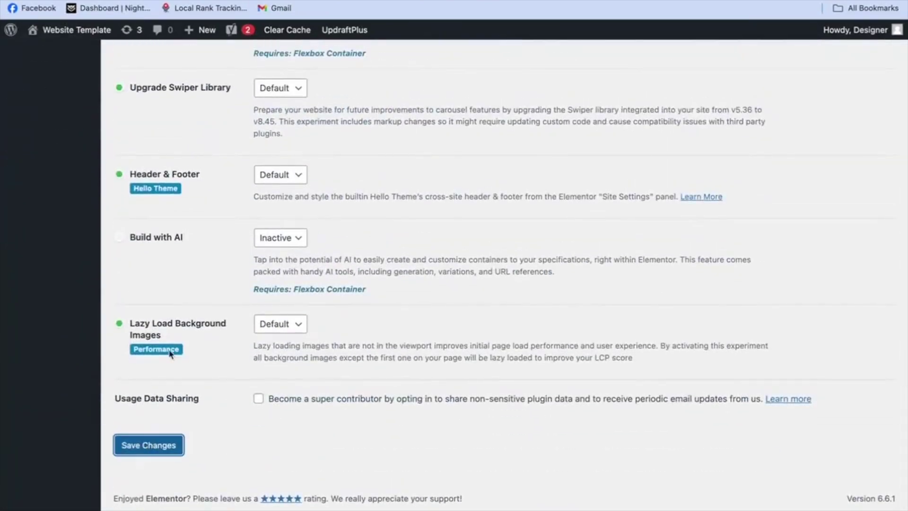
pyautogui.scroll(20, 215, 270)
pyautogui.scroll(-20, 216, 269)
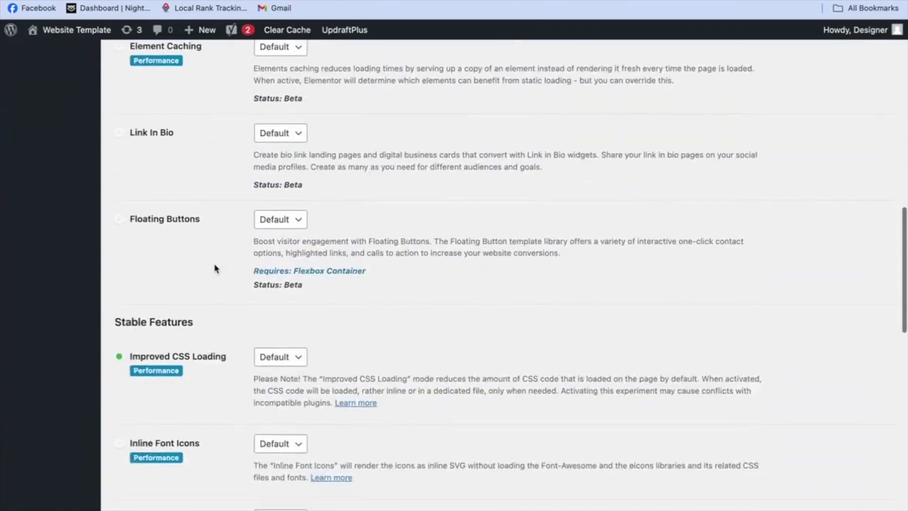
pyautogui.scroll(-3, 215, 268)
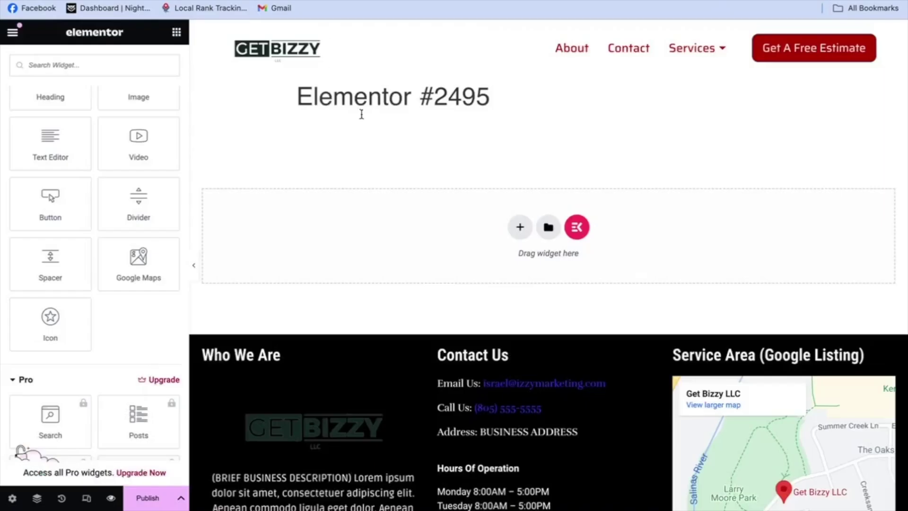
# - Check the widget panel for the Container element, then reload the Elementor editor
pyautogui.scroll(5, 130, 194)
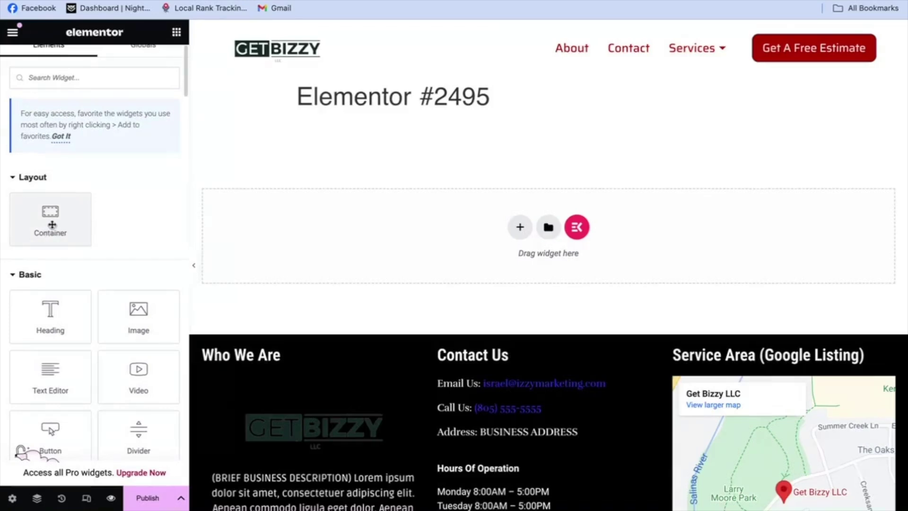
pyautogui.scroll(-1, 61, 222)
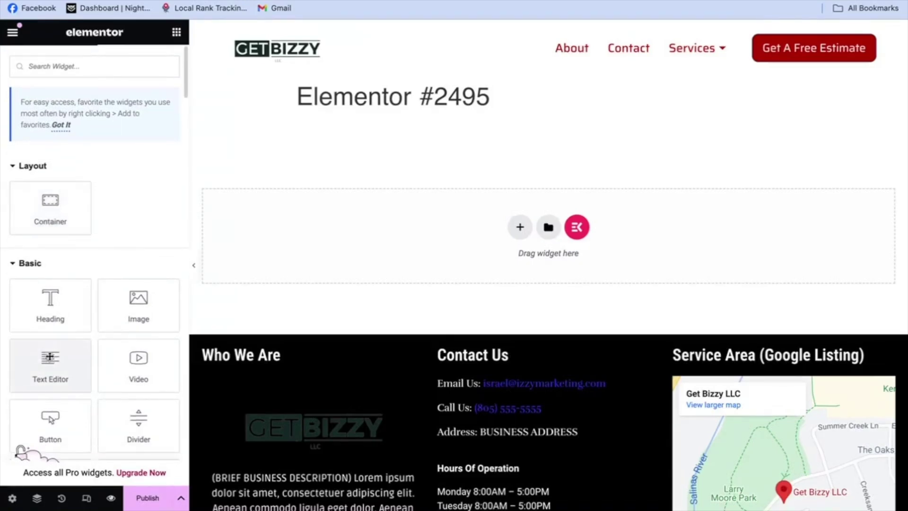
pyautogui.scroll(-2, 50, 357)
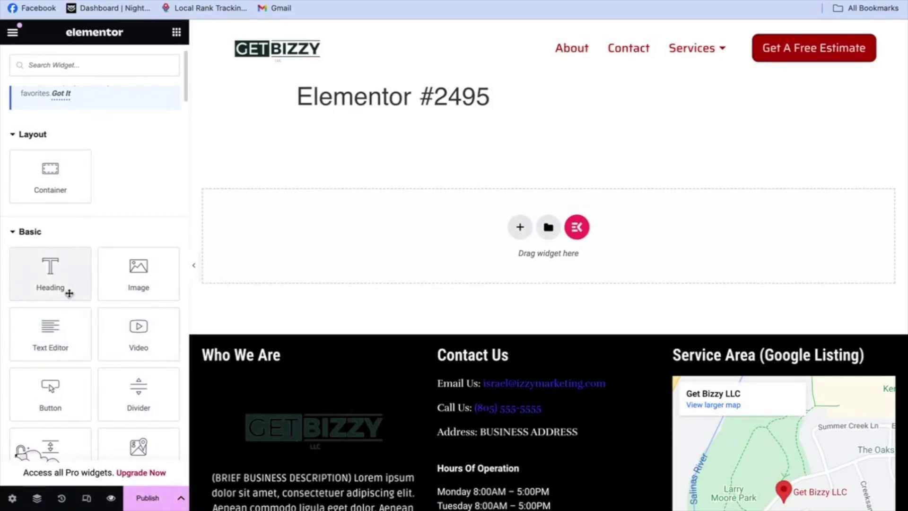
pyautogui.scroll(-1, 69, 293)
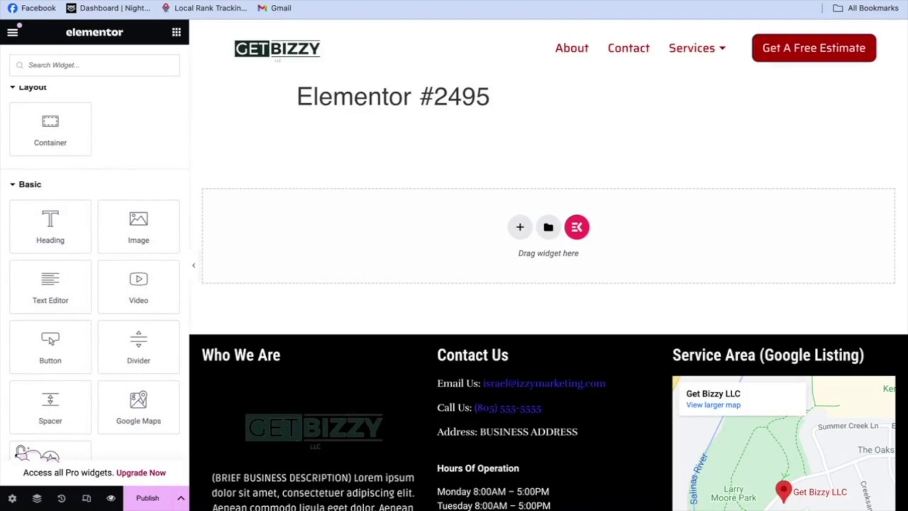
pyautogui.press('super+r')
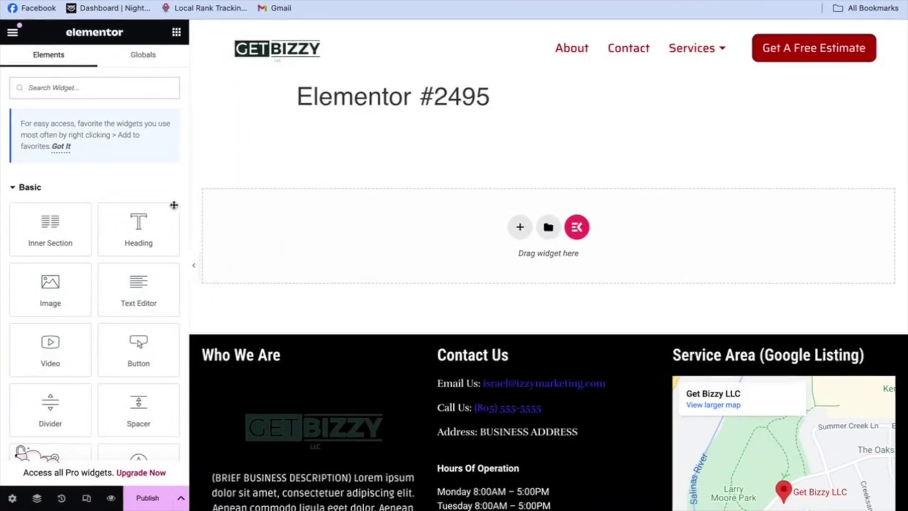
pyautogui.scroll(-15, 125, 236)
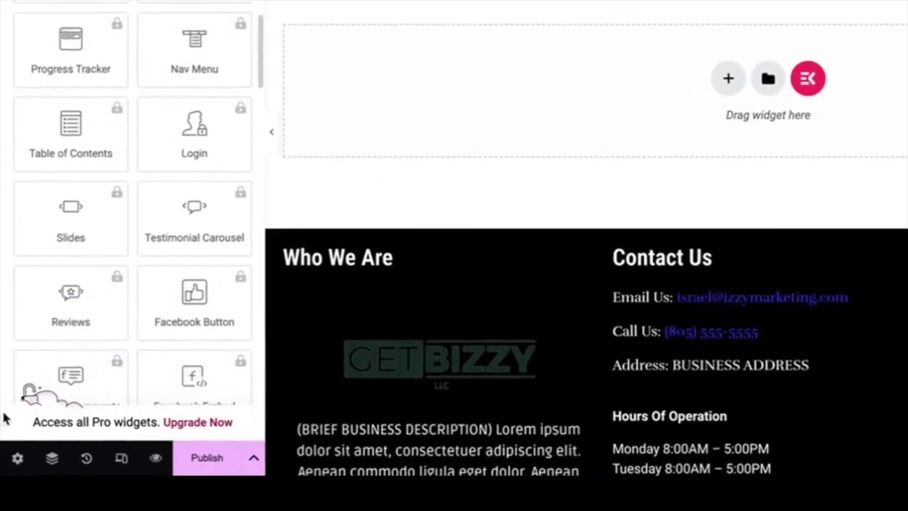
# - Set the Page Layout to Elementor Full Width in Page Settings
pyautogui.click(18, 458)
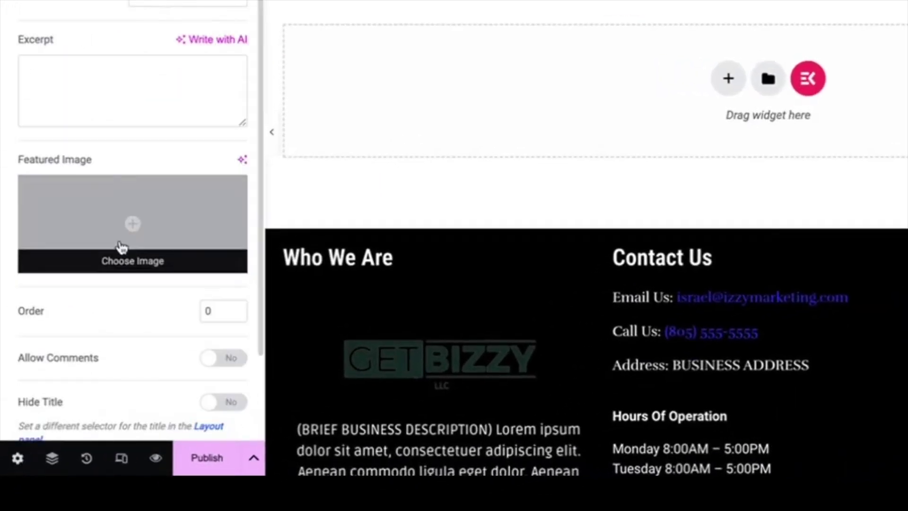
pyautogui.scroll(-2, 124, 270)
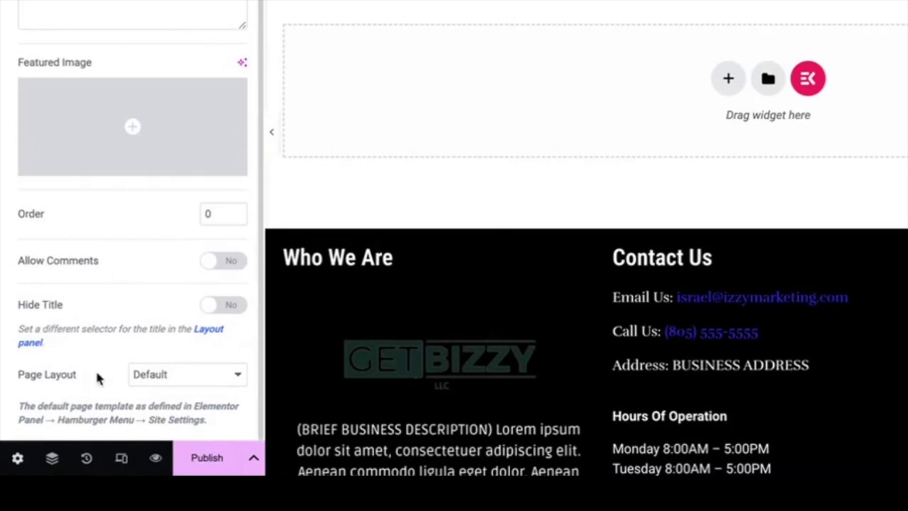
pyautogui.click(238, 377)
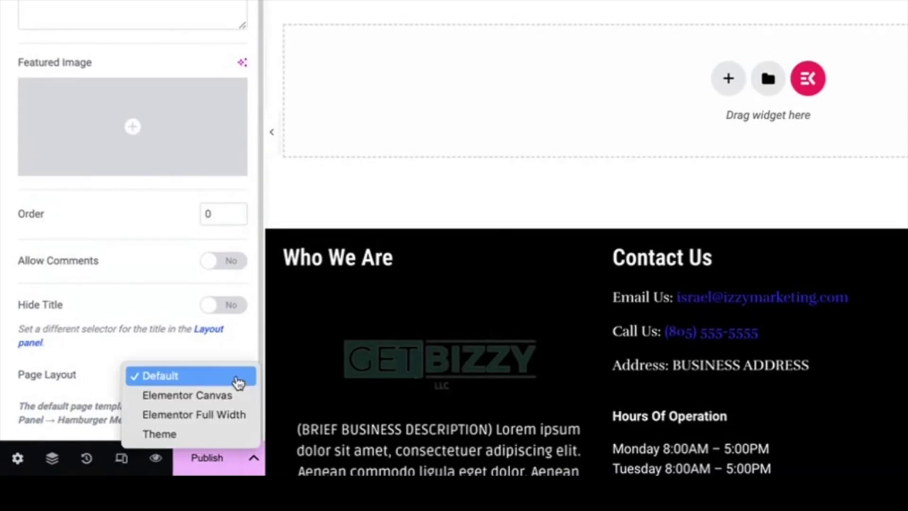
pyautogui.click(210, 416)
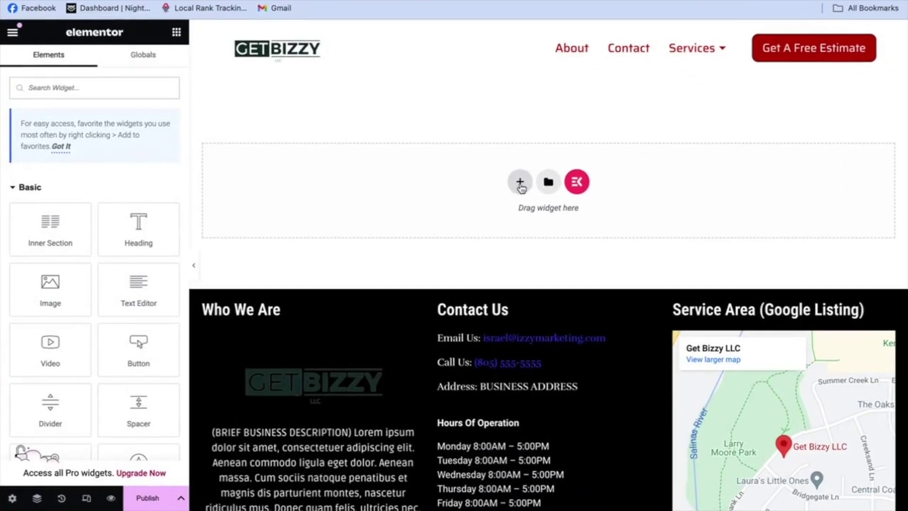
# - Add a single-column top section, remove a test Inner Section, and drop in a Heading widget
pyautogui.click(520, 183)
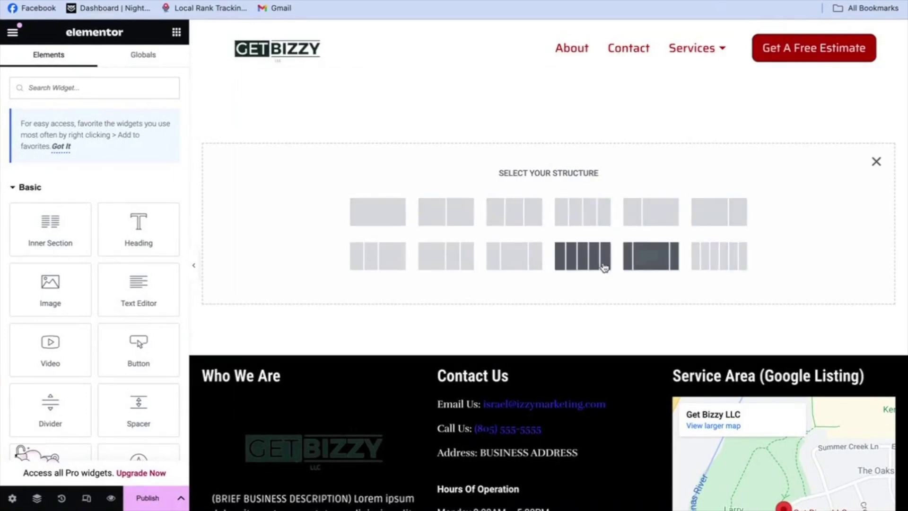
pyautogui.click(377, 223)
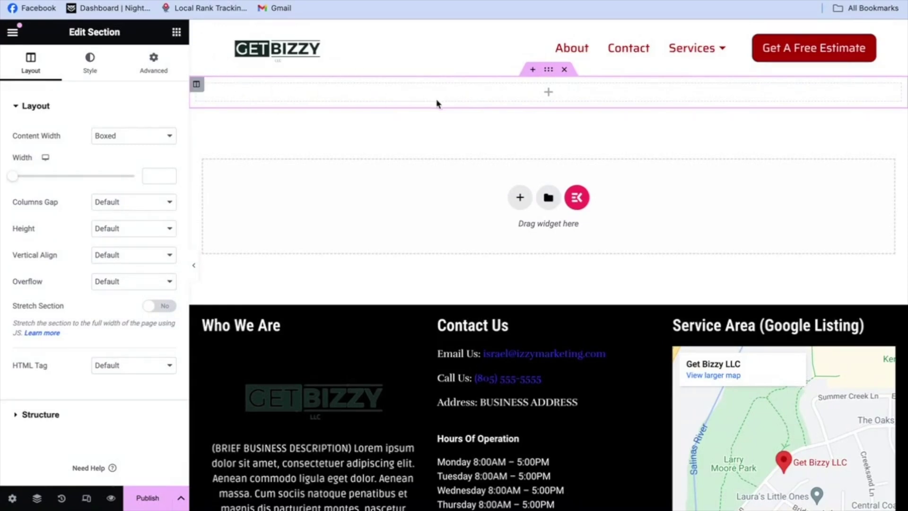
pyautogui.click(177, 37)
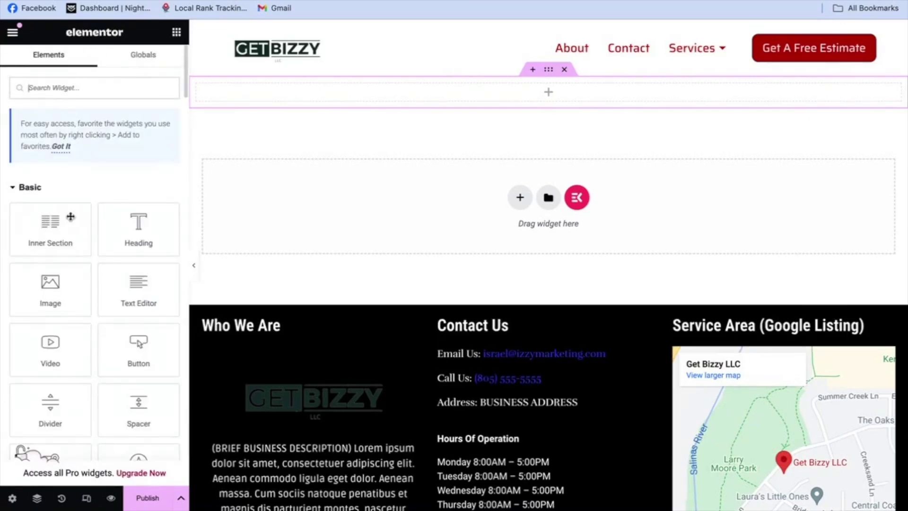
pyautogui.moveTo(55, 238); pyautogui.dragTo(478, 95)
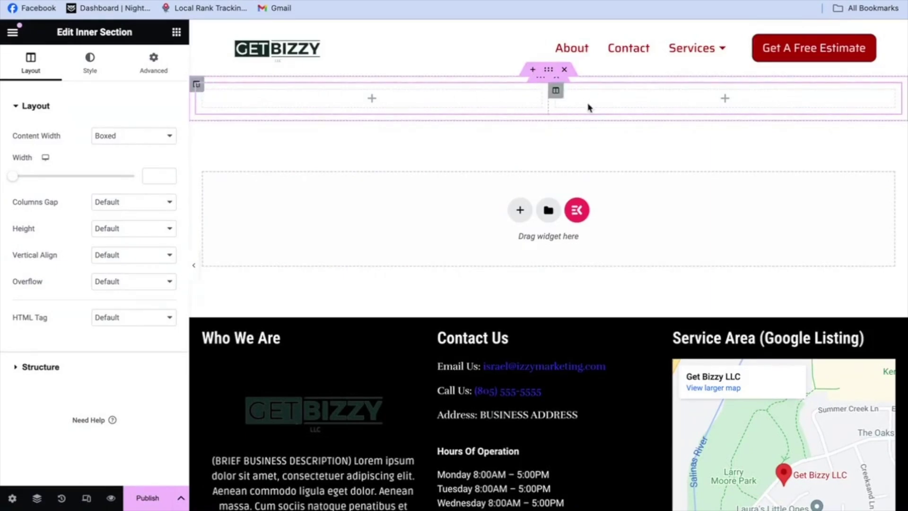
pyautogui.click(564, 69)
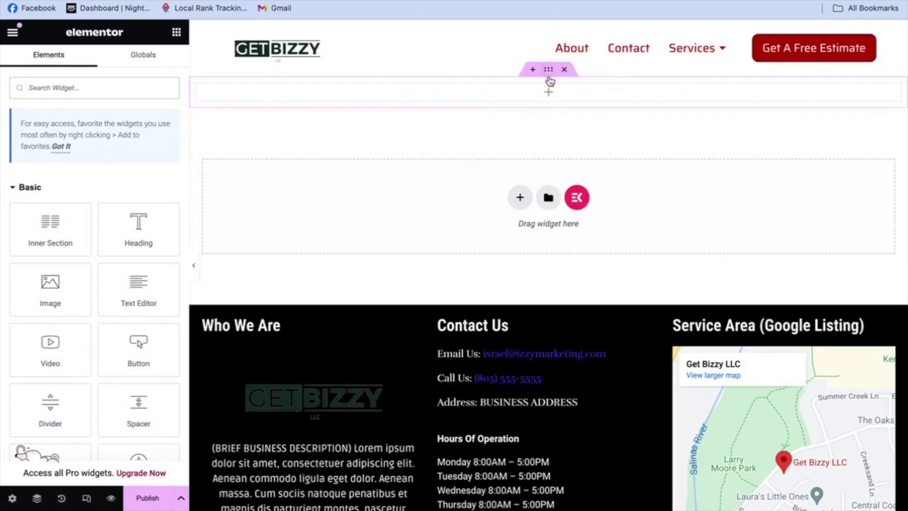
pyautogui.moveTo(141, 228); pyautogui.dragTo(539, 92)
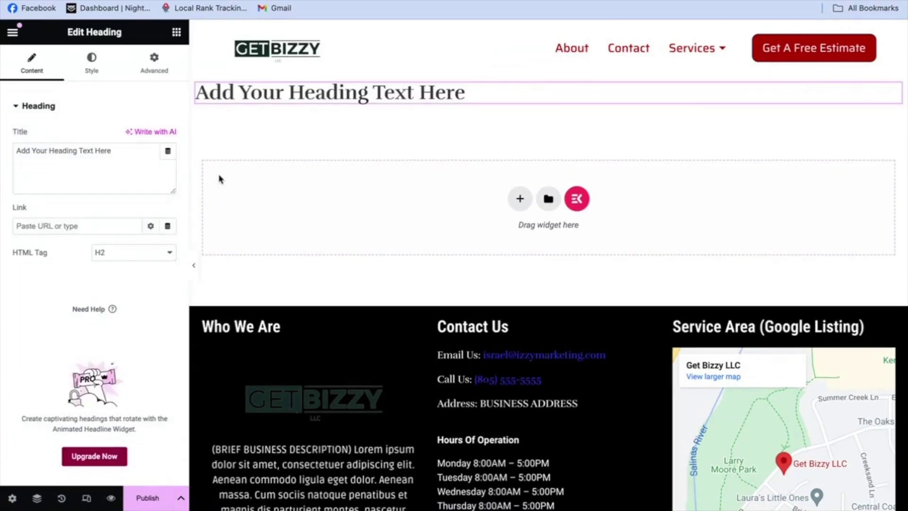
# - Make the heading an H1 and center-align it
pyautogui.click(169, 256)
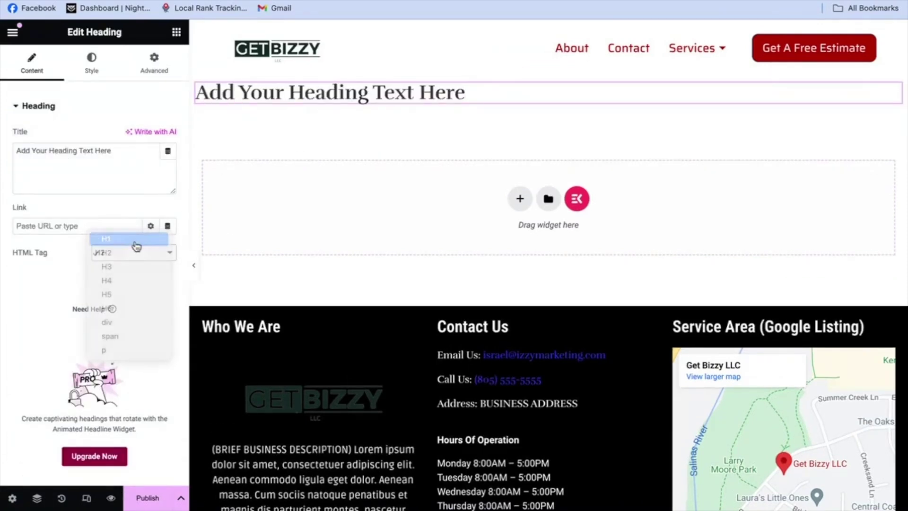
pyautogui.click(134, 240)
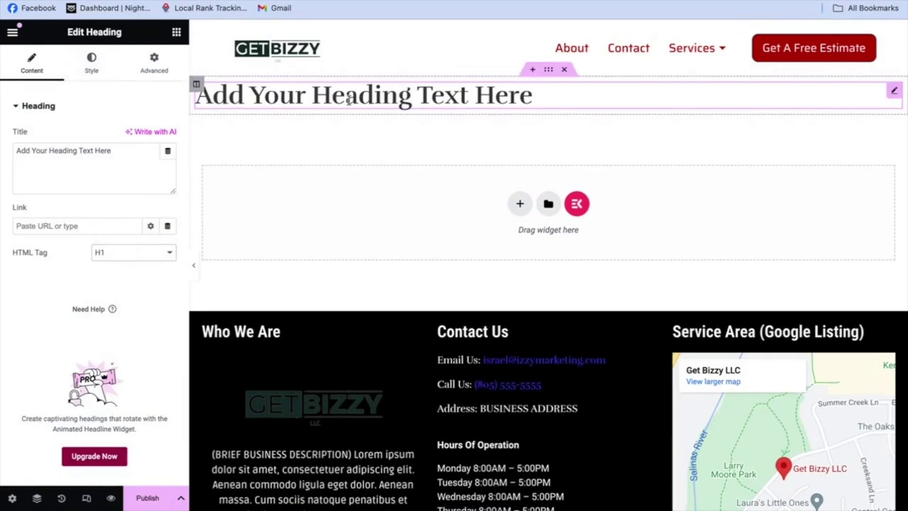
pyautogui.click(91, 72)
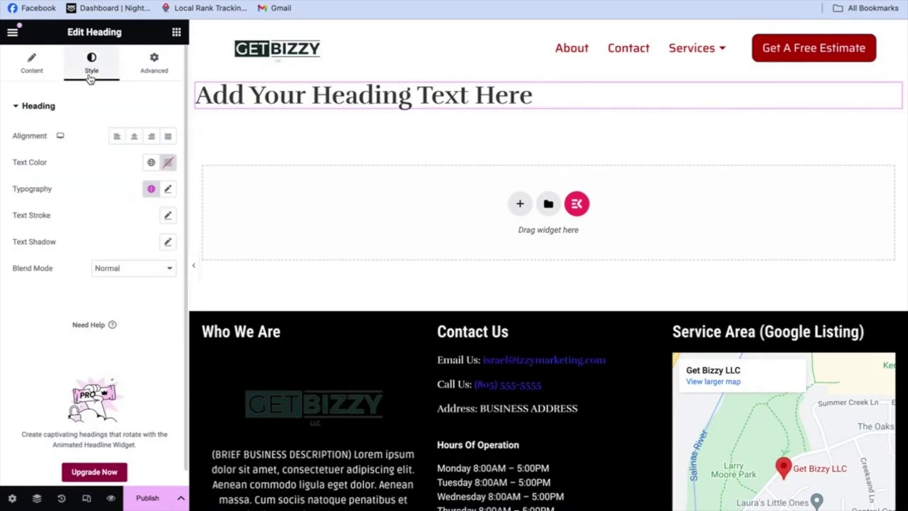
pyautogui.click(134, 136)
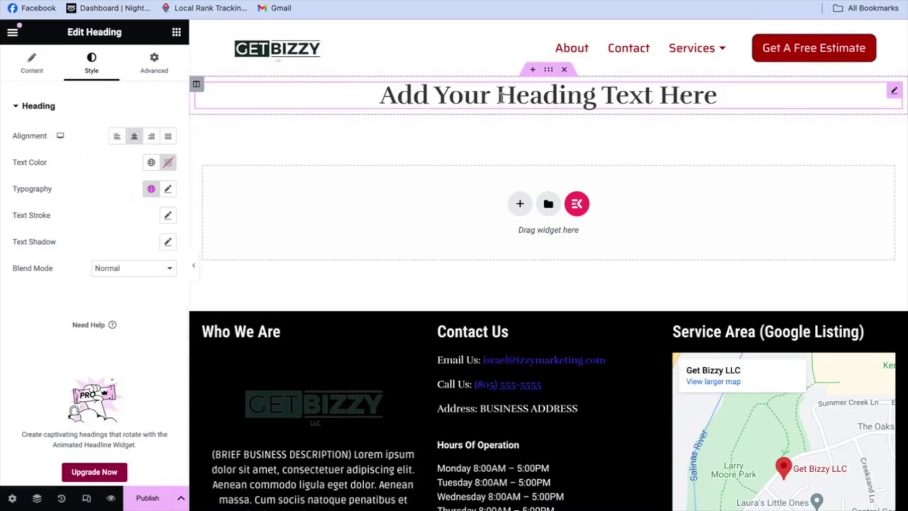
# - Give the heading's section a Min Height of 400 px
pyautogui.click(547, 75)
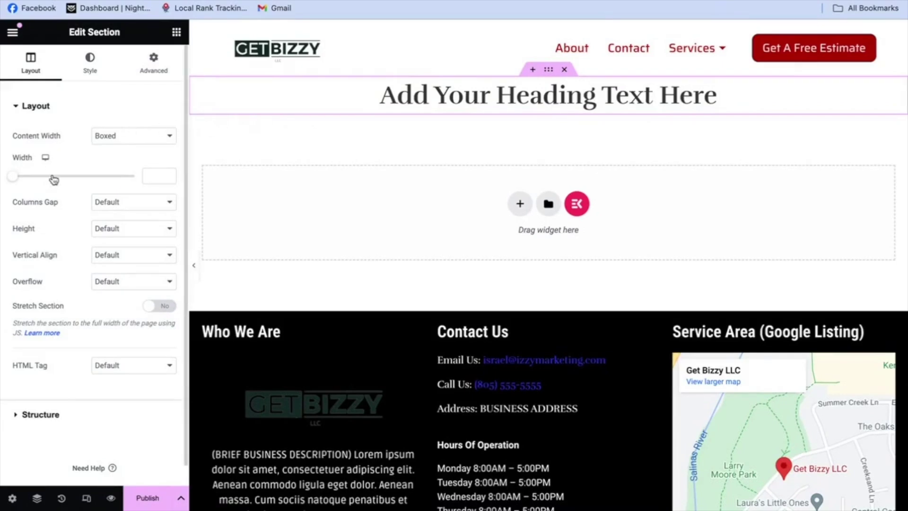
pyautogui.scroll(-1, 53, 179)
pyautogui.click(154, 213)
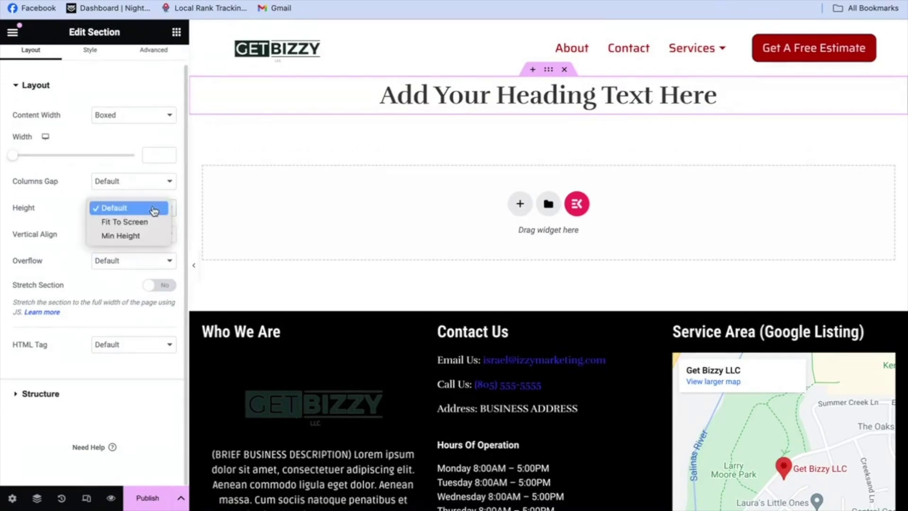
pyautogui.click(143, 238)
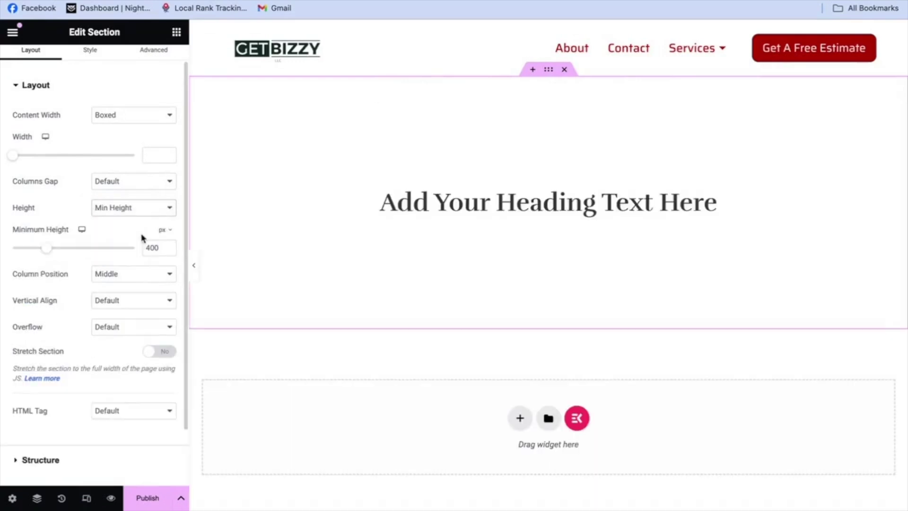